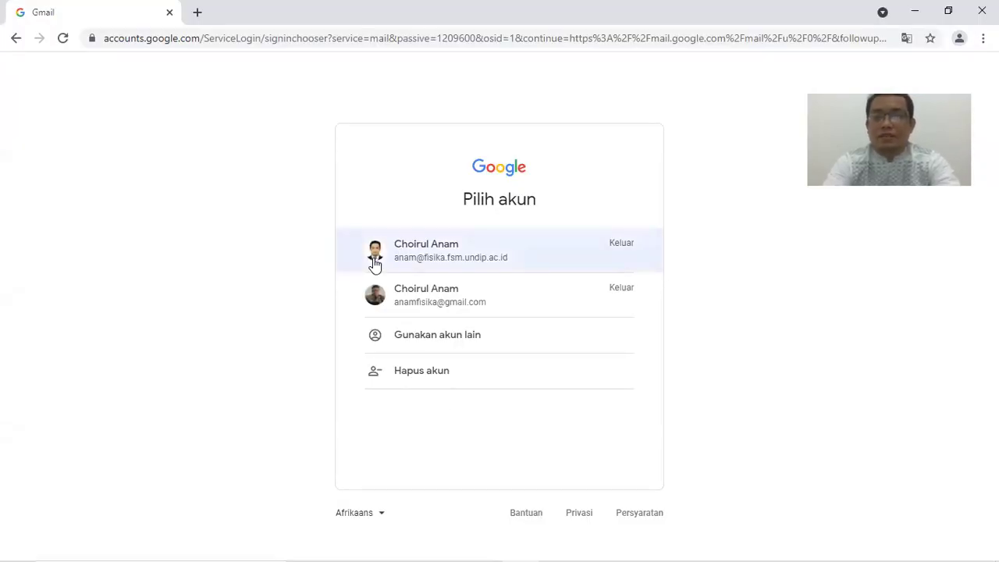
# Go to indosect.com and open the site's IndoseCT download page
pyautogui.click(285, 42)
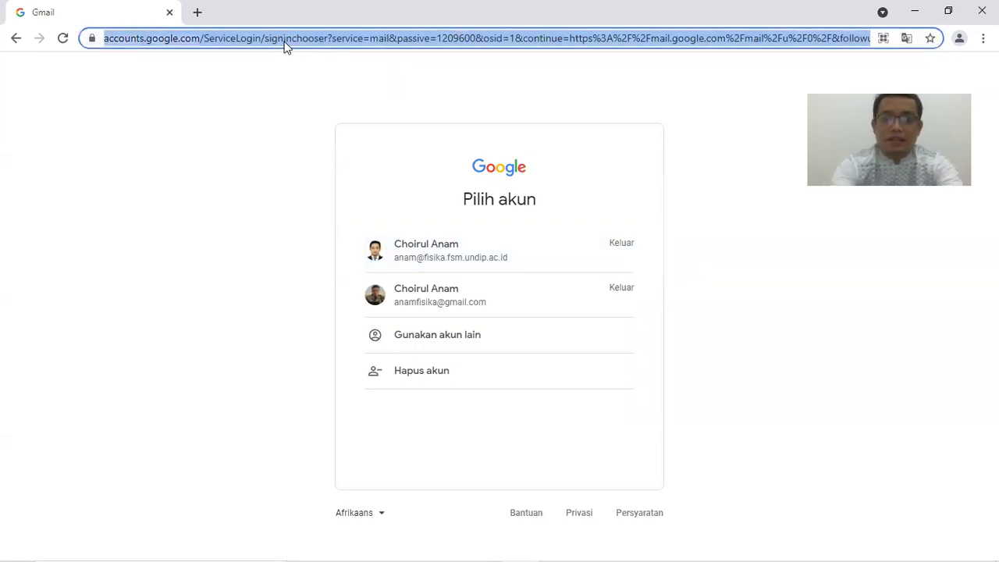
pyautogui.write('indosec')
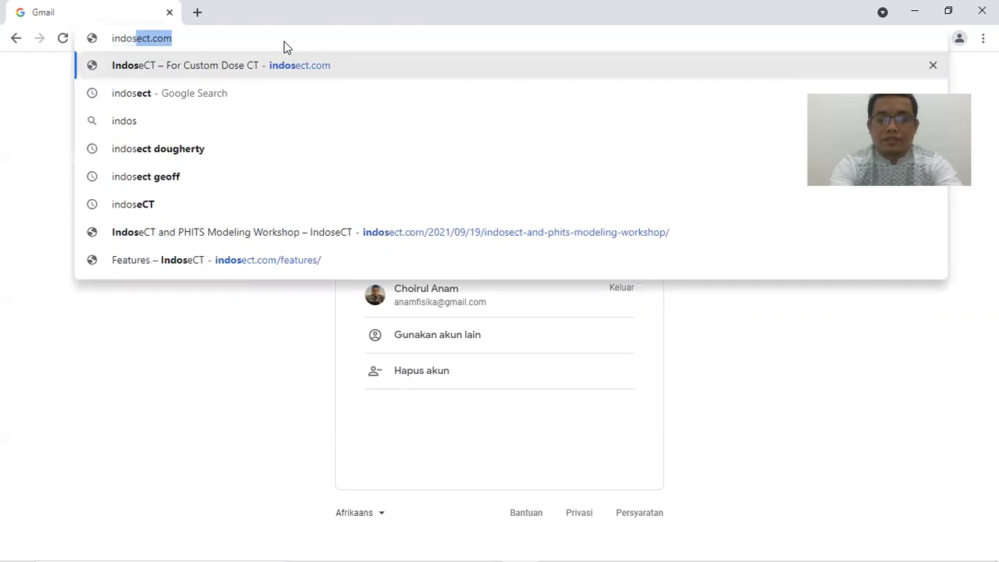
pyautogui.write('t')
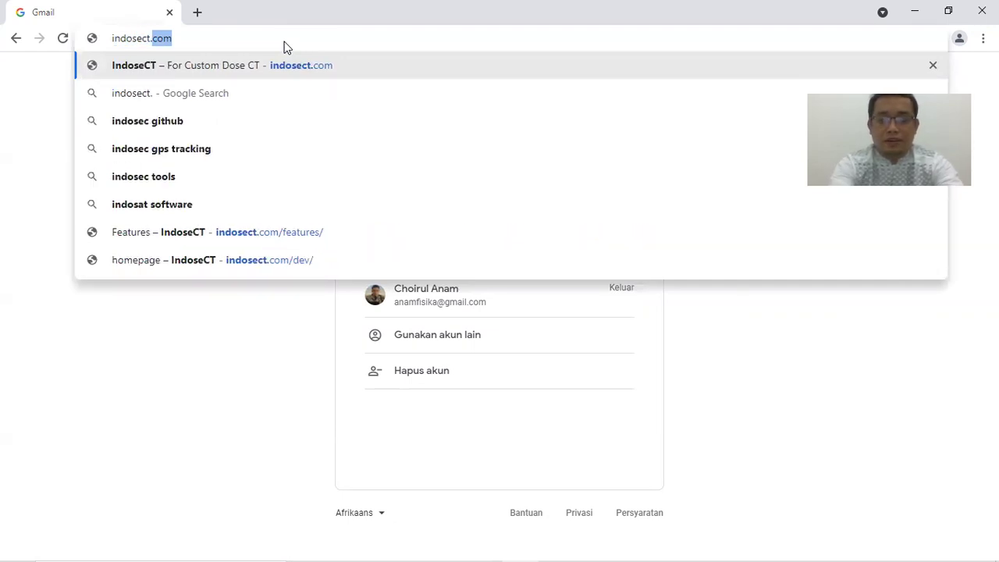
pyautogui.write('.com')
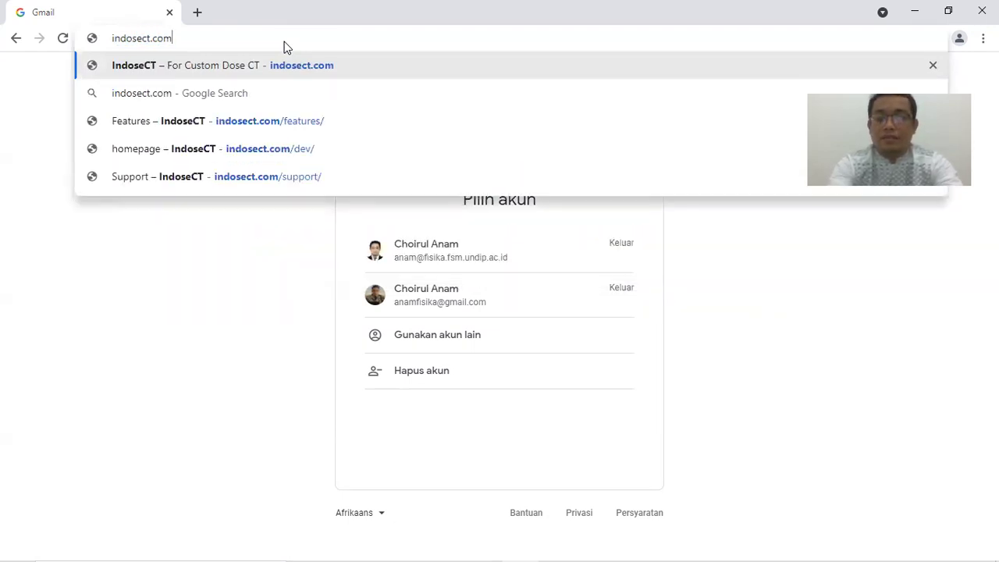
pyautogui.press('Return')
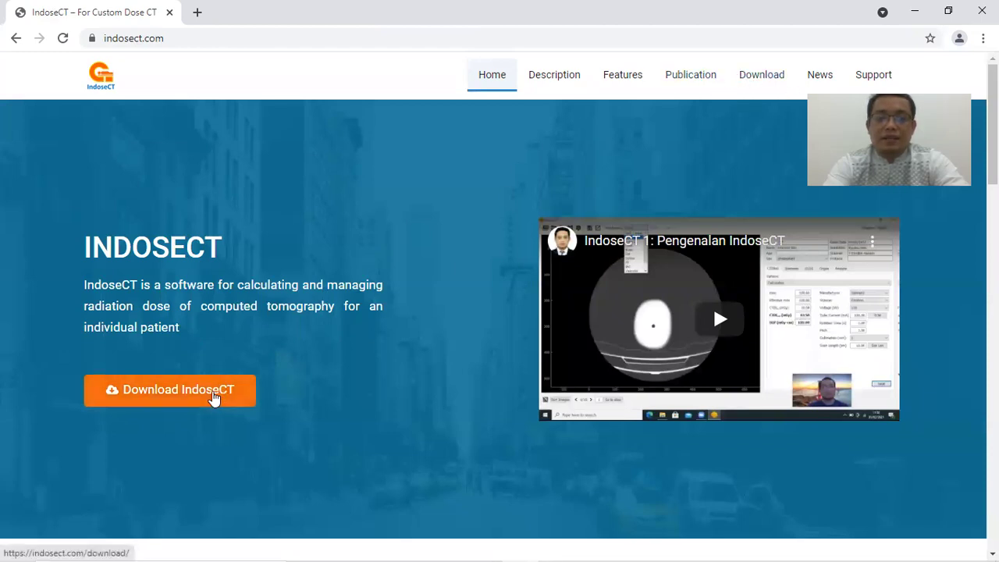
pyautogui.click(213, 399)
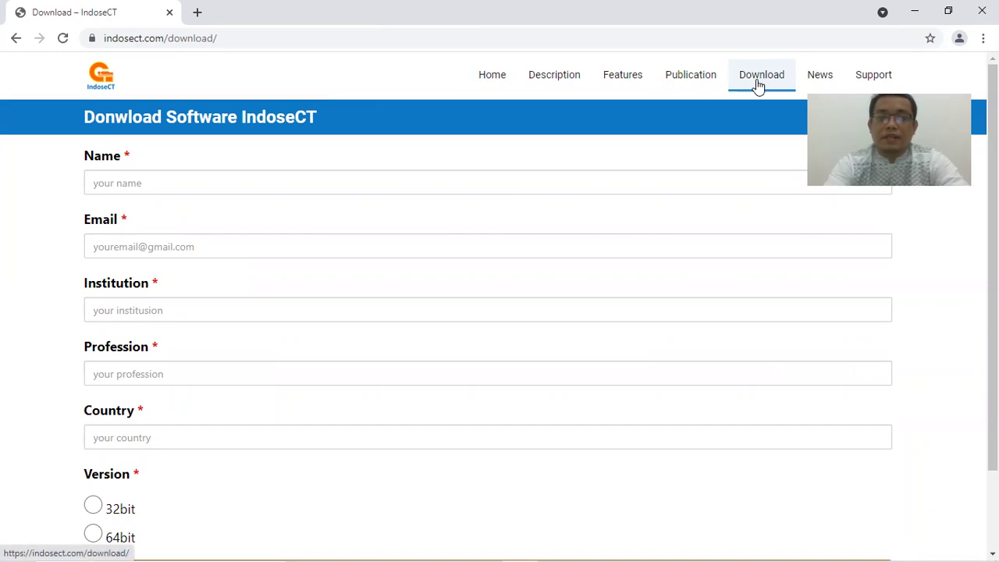
# Fill in the requester's full name and e-mail address in the download form using the saved suggestions
pyautogui.click(202, 183)
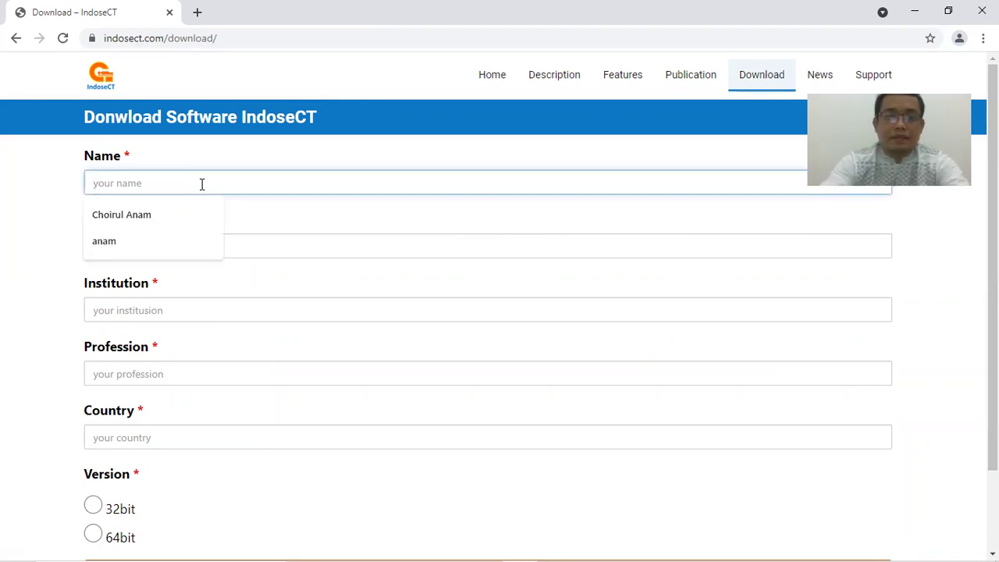
pyautogui.click(138, 221)
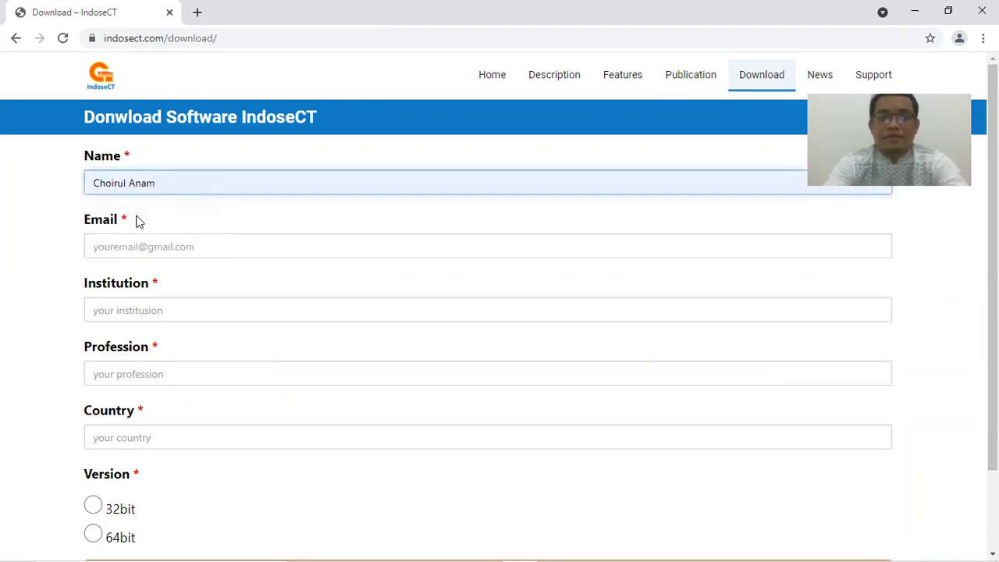
pyautogui.click(156, 245)
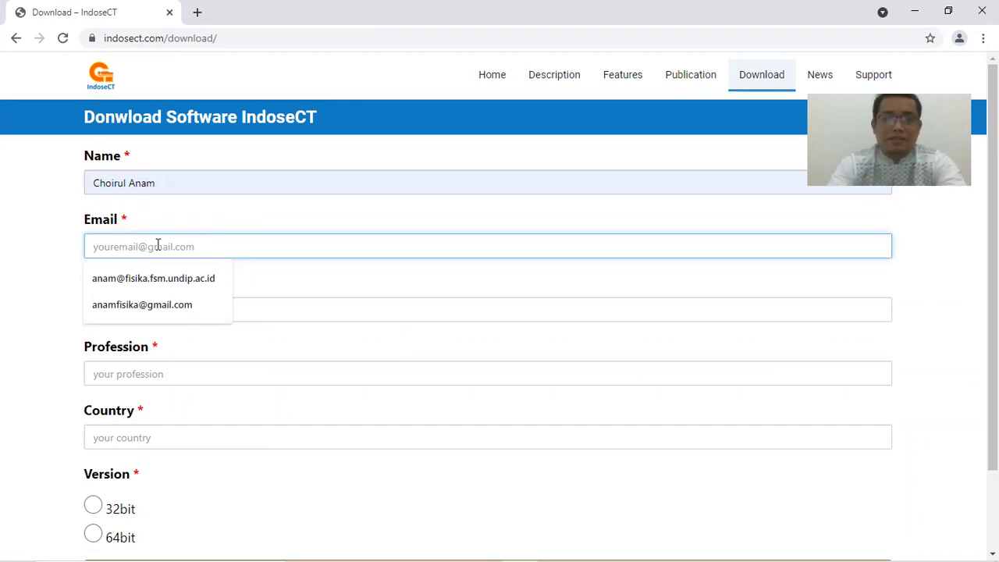
pyautogui.click(168, 283)
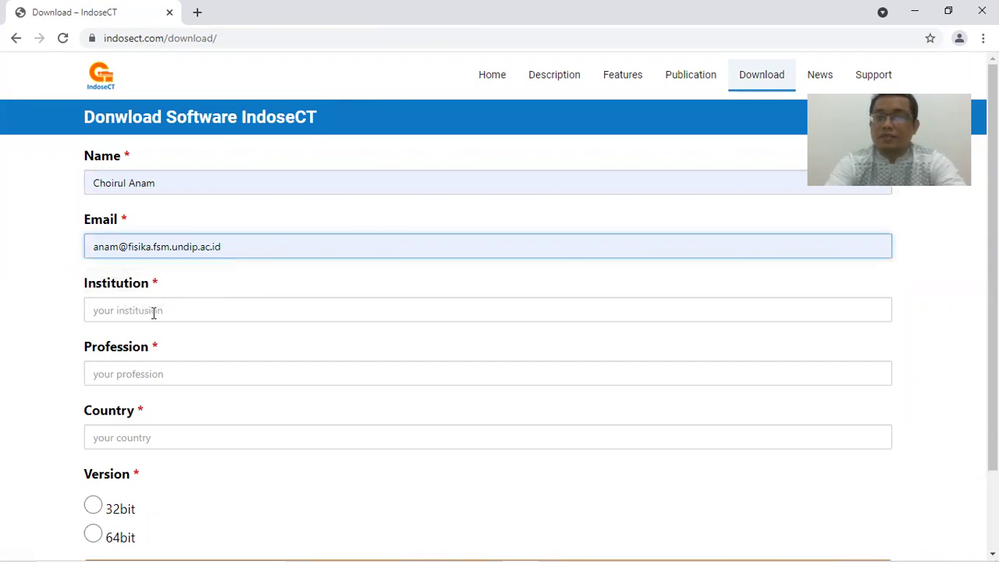
# Fill in Diponegoro University as the institution and Medical Physicist as the profession
pyautogui.click(154, 312)
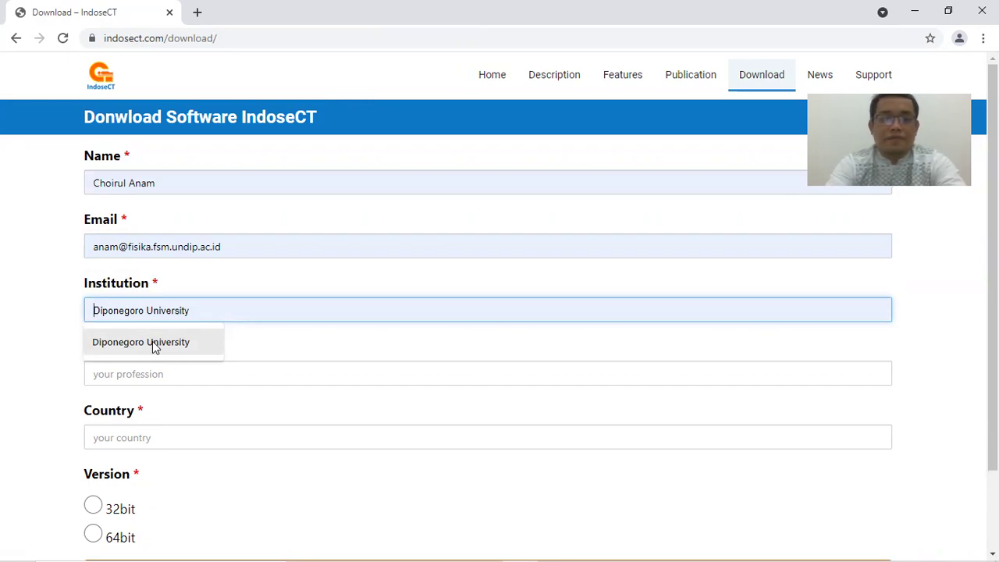
pyautogui.click(154, 347)
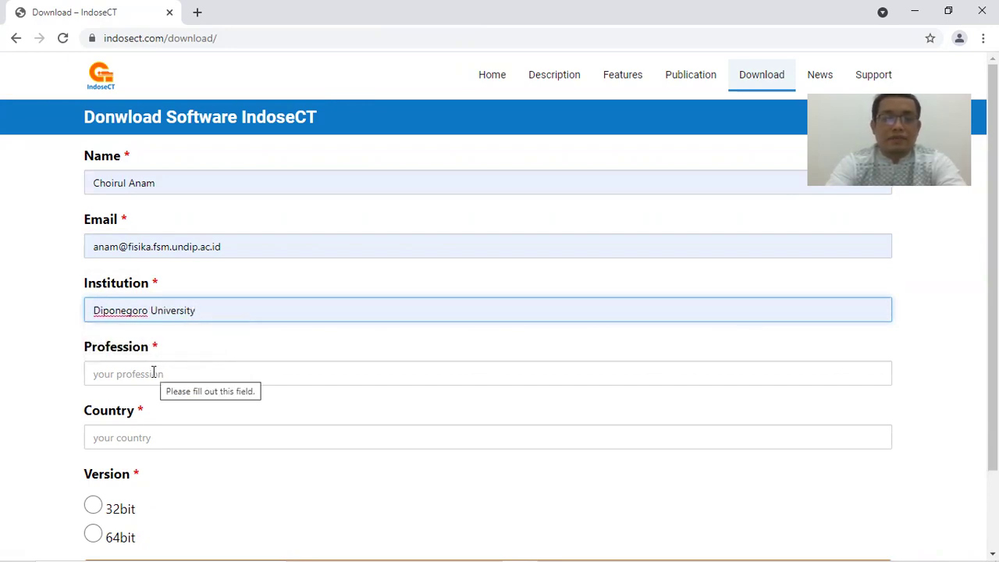
pyautogui.click(154, 374)
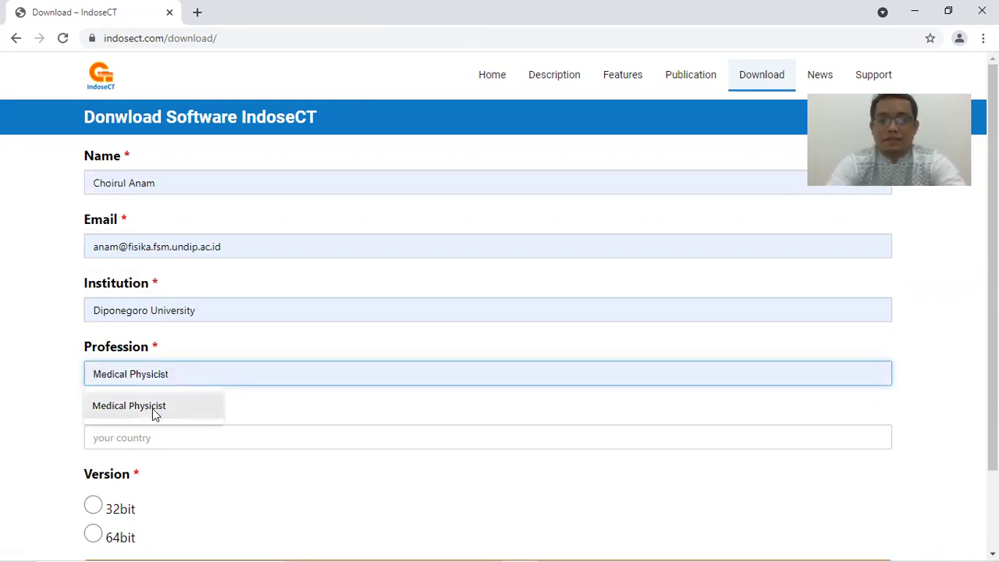
pyautogui.click(154, 407)
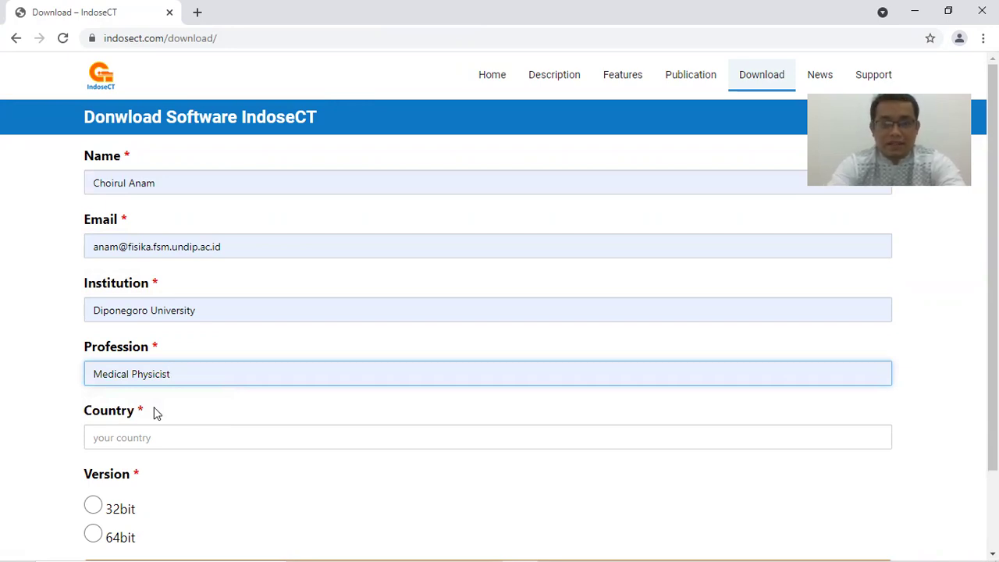
# Enter Indonesia as the country and choose the 64bit version of the software
pyautogui.click(154, 438)
pyautogui.write('I')
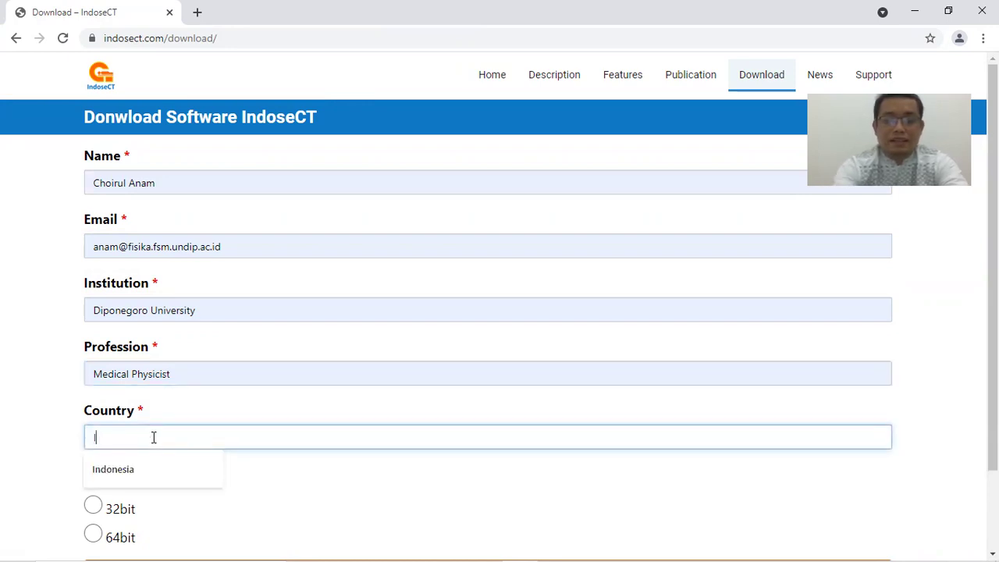
pyautogui.write('ndonesia')
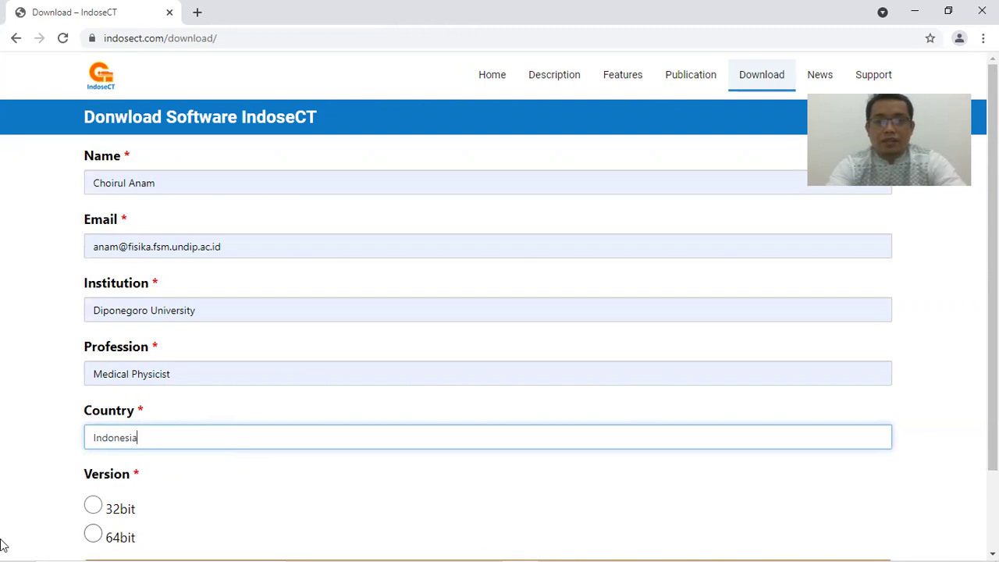
pyautogui.click(94, 535)
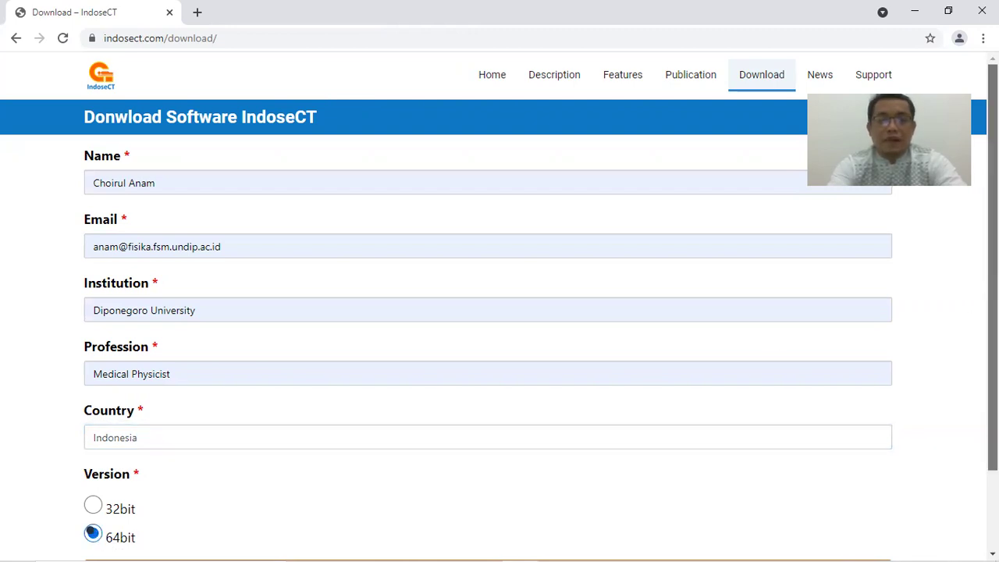
pyautogui.scroll(-1, 645, 360)
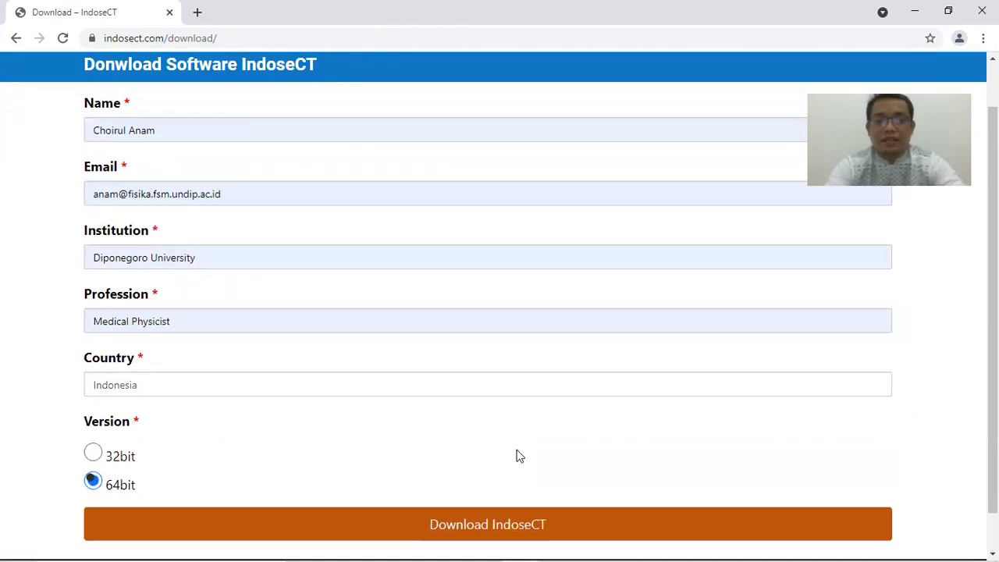
# Clear the profession entry and try to submit the download form with that field empty
pyautogui.click(178, 321)
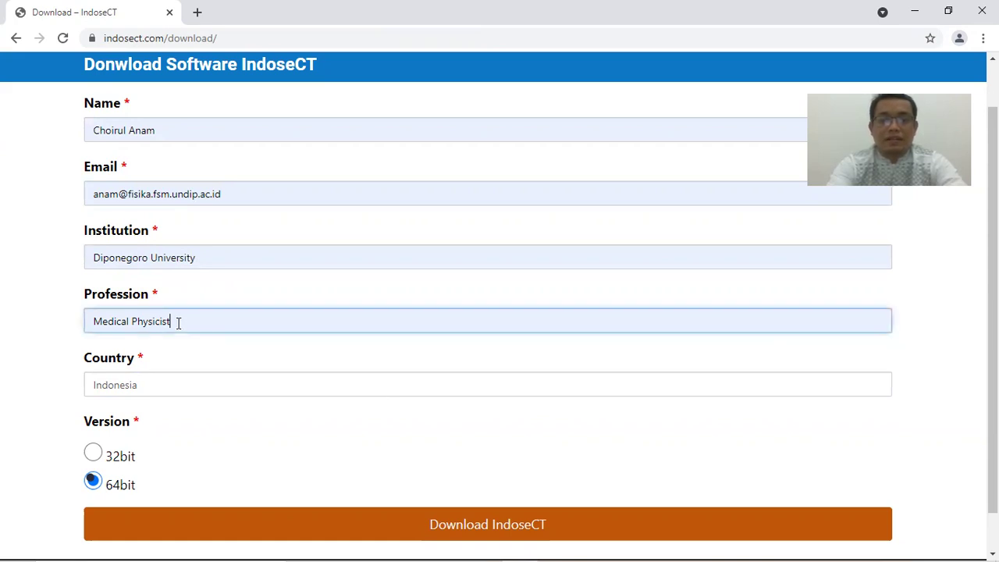
pyautogui.press('BackSpace')
pyautogui.press('BackSpace')
pyautogui.press('BackSpace')
pyautogui.press('BackSpace')
pyautogui.press('BackSpace')
pyautogui.press('BackSpace')
pyautogui.press('BackSpace')
pyautogui.press('BackSpace')
pyautogui.press('BackSpace')
pyautogui.press('BackSpace')
pyautogui.press('BackSpace')
pyautogui.press('BackSpace')
pyautogui.press('BackSpace')
pyautogui.press('BackSpace')
pyautogui.press('BackSpace')
pyautogui.press('BackSpace')
pyautogui.press('BackSpace')
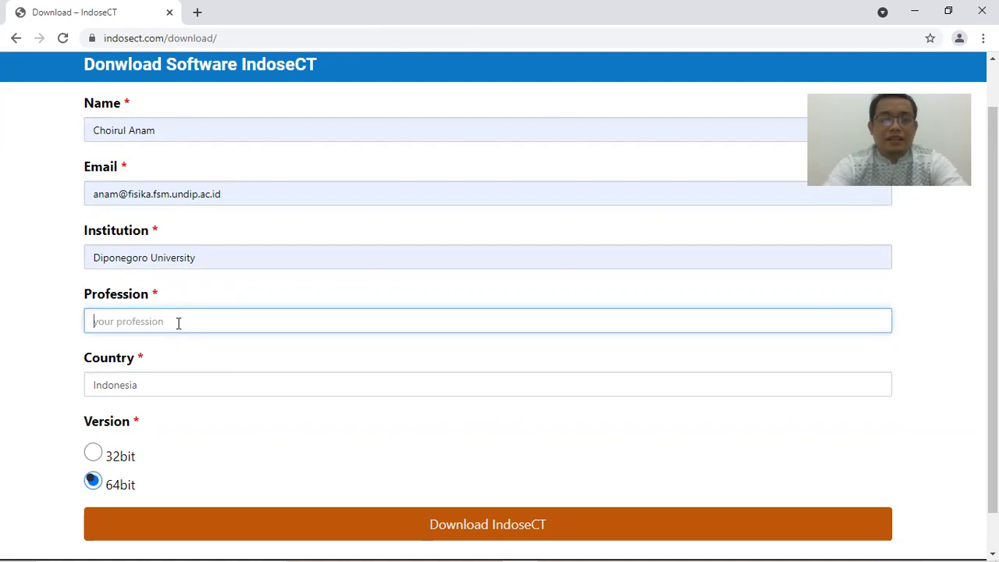
pyautogui.click(518, 525)
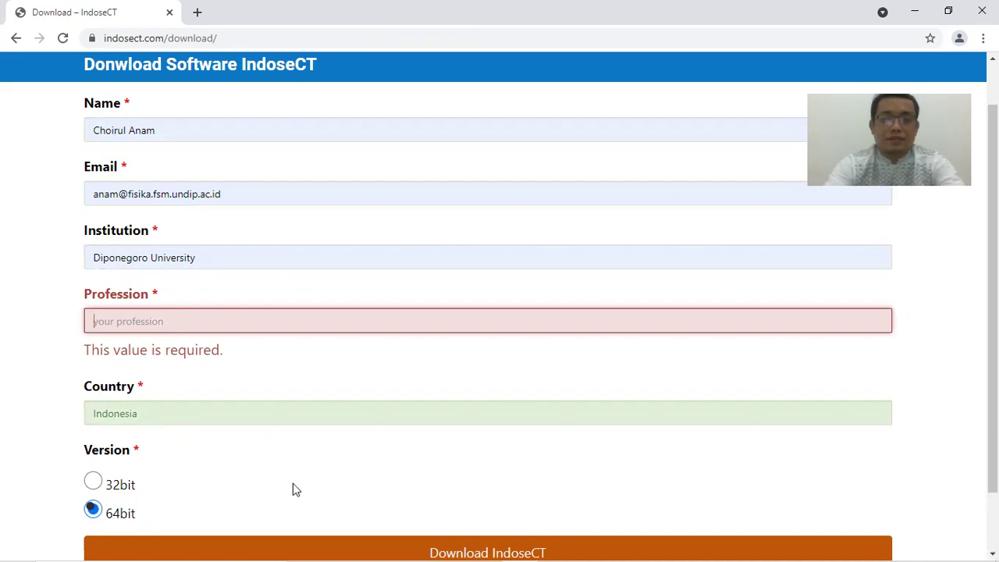
# Fill in Medical Physicist as the profession again and submit the form to download IndoseCT
pyautogui.click(118, 322)
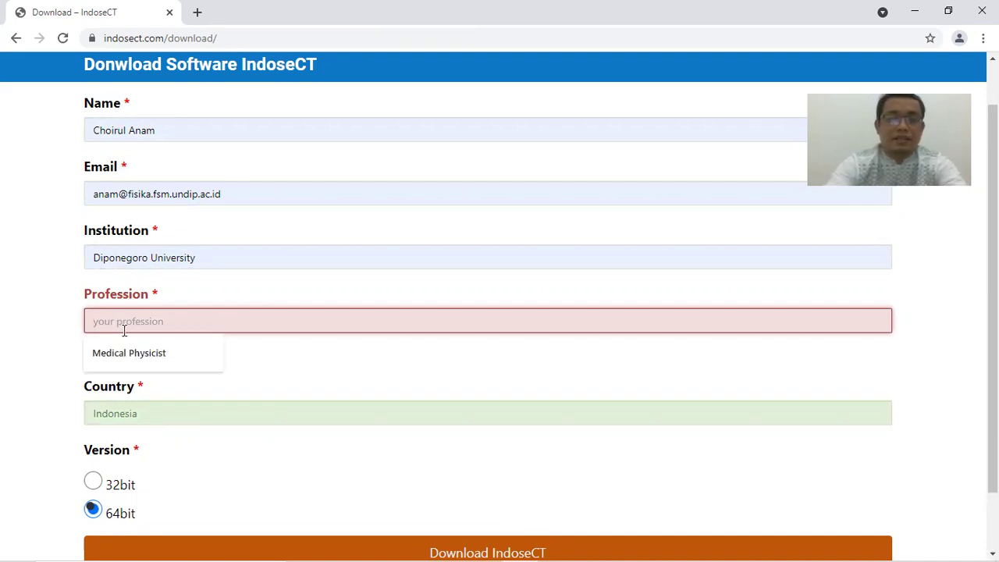
pyautogui.click(139, 353)
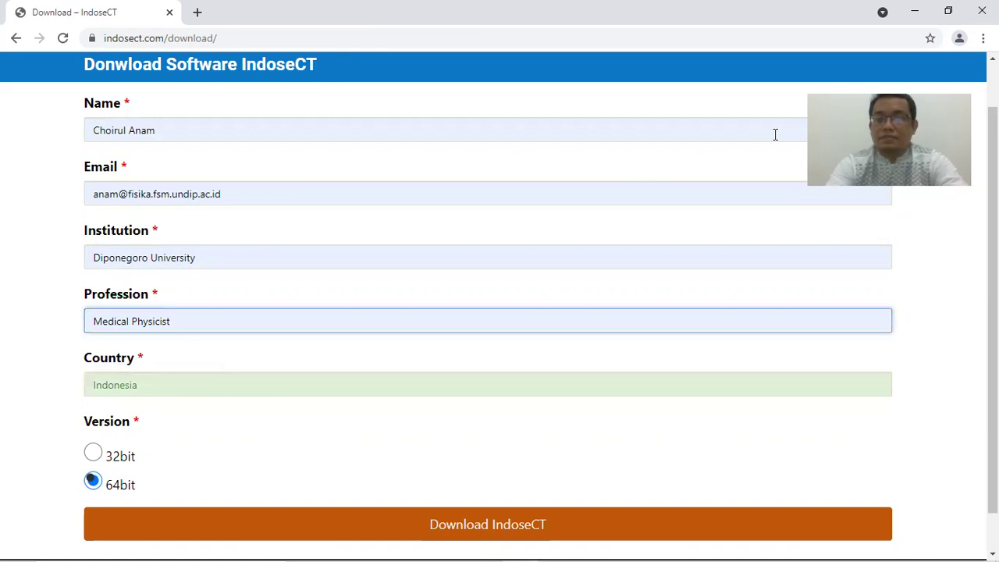
pyautogui.scroll(-1, 500, 312)
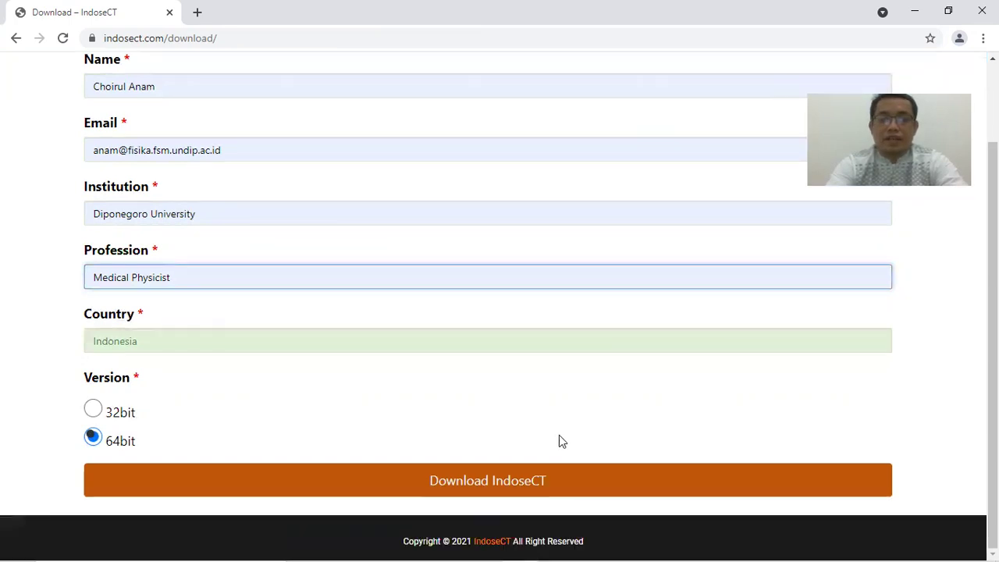
pyautogui.click(525, 485)
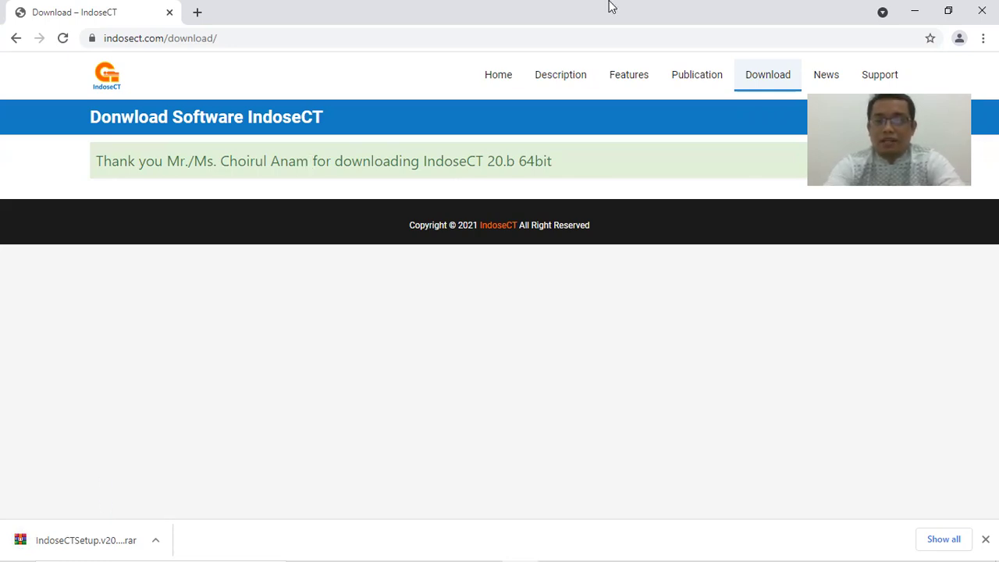
# Minimize the browser, switch to File Explorer and open the Downloads folder
pyautogui.click(917, 12)
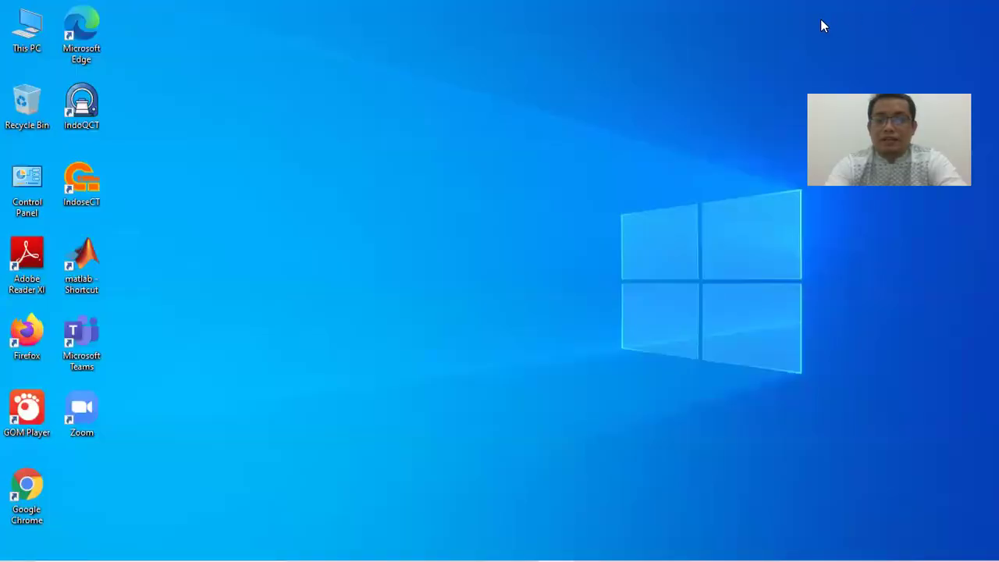
pyautogui.moveTo(461, 547)
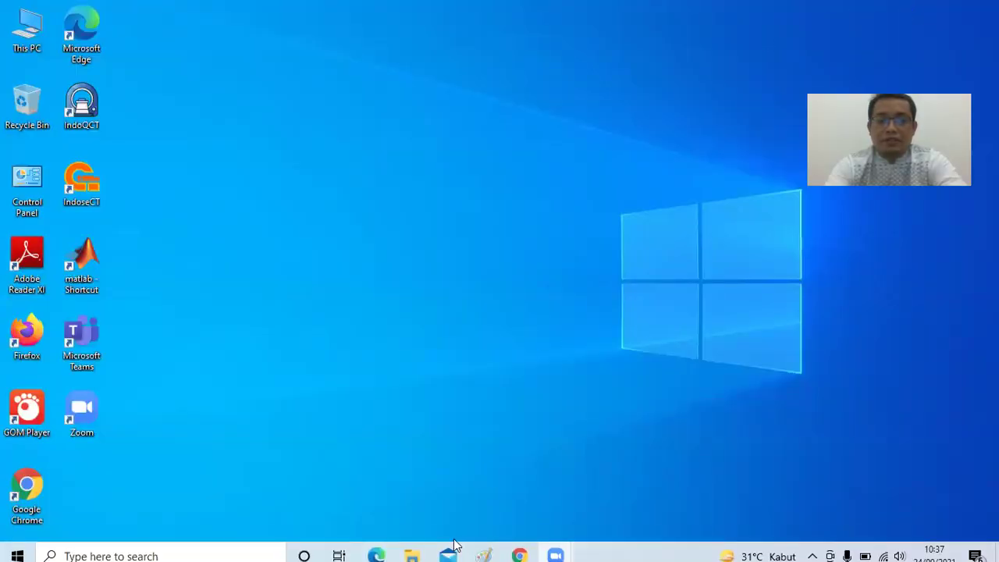
pyautogui.click(413, 548)
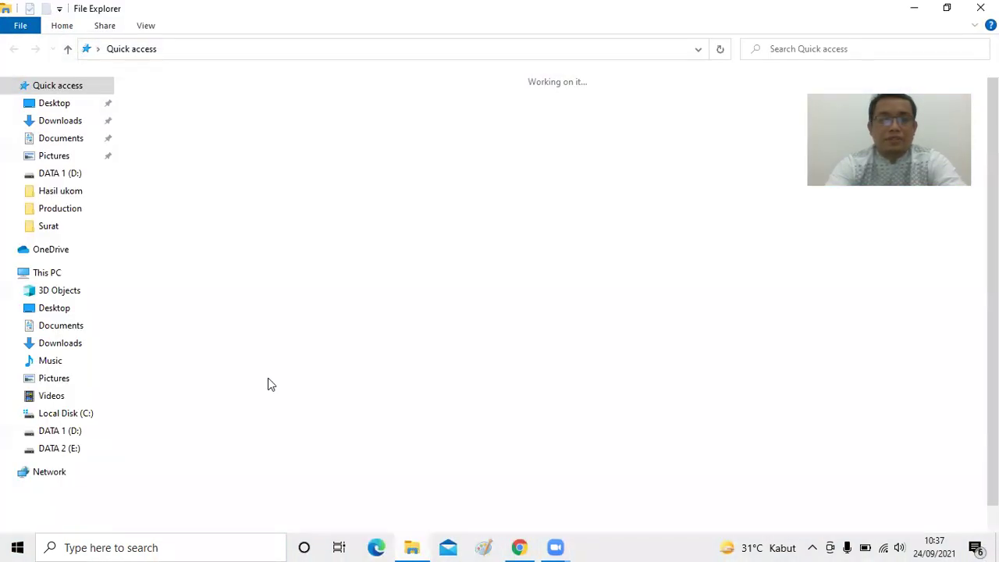
pyautogui.click(60, 121)
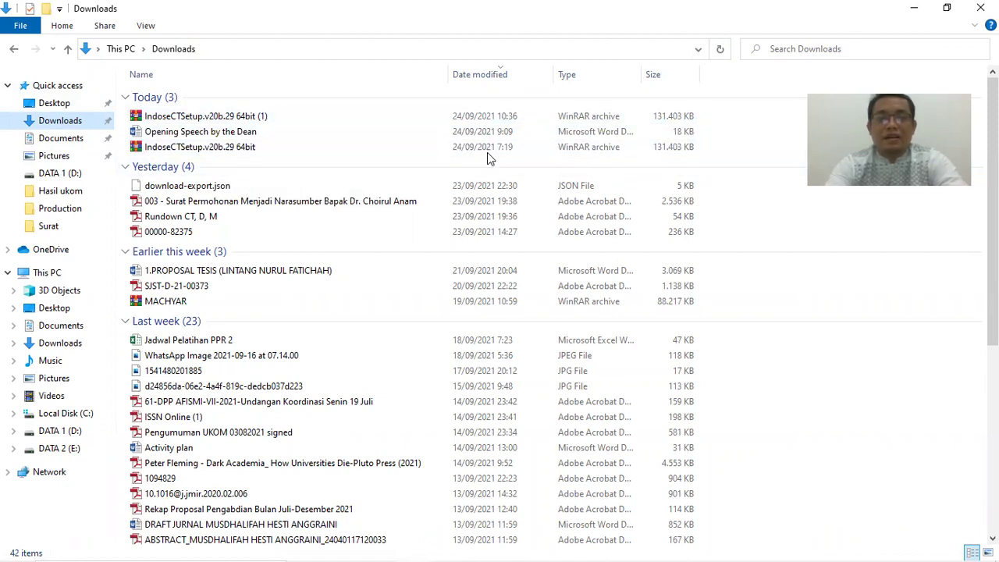
# Extract the archive IndoseCTSetup.v20b.29 64bit (1) directly into the Downloads folder
pyautogui.click(193, 118)
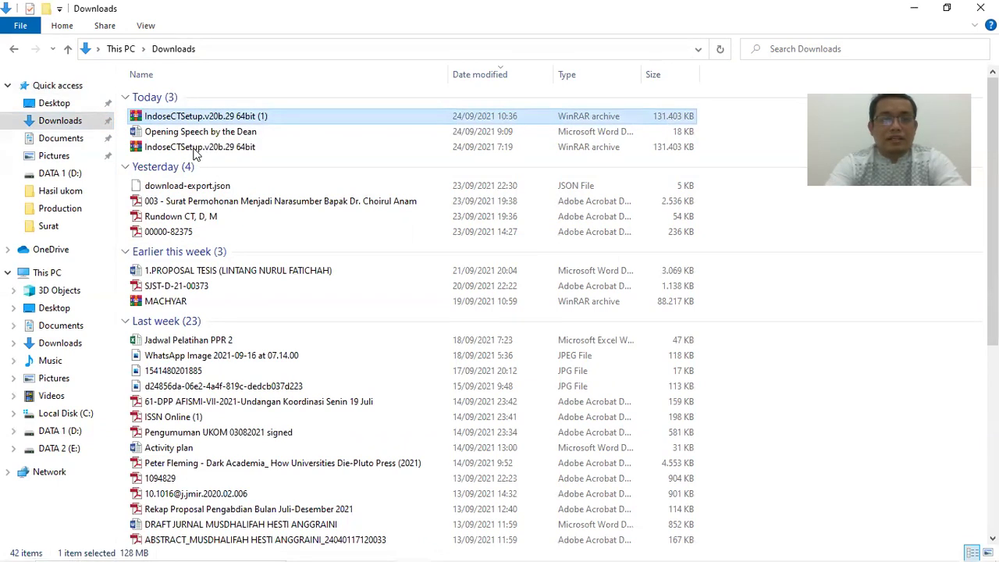
pyautogui.rightClick(185, 117)
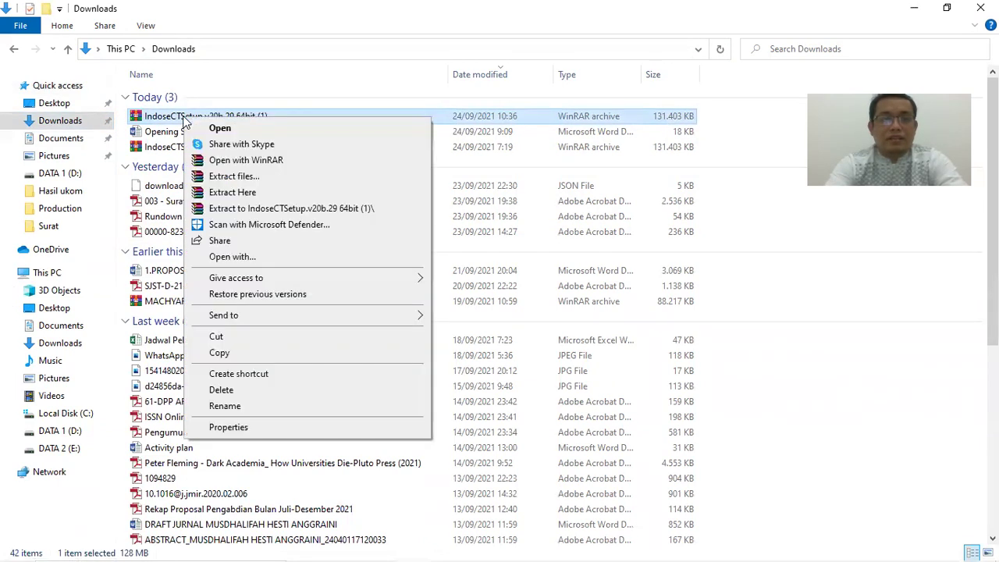
pyautogui.click(251, 195)
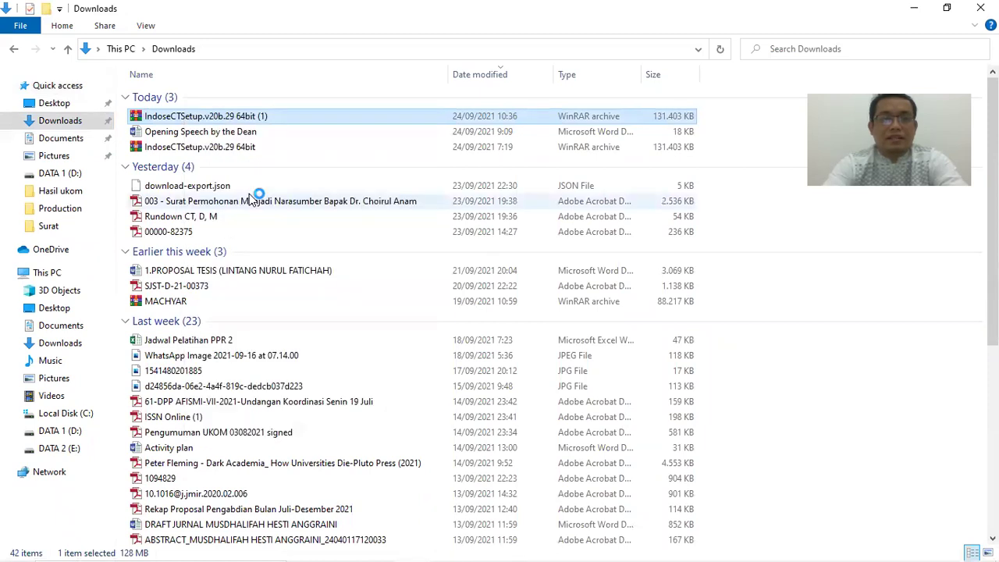